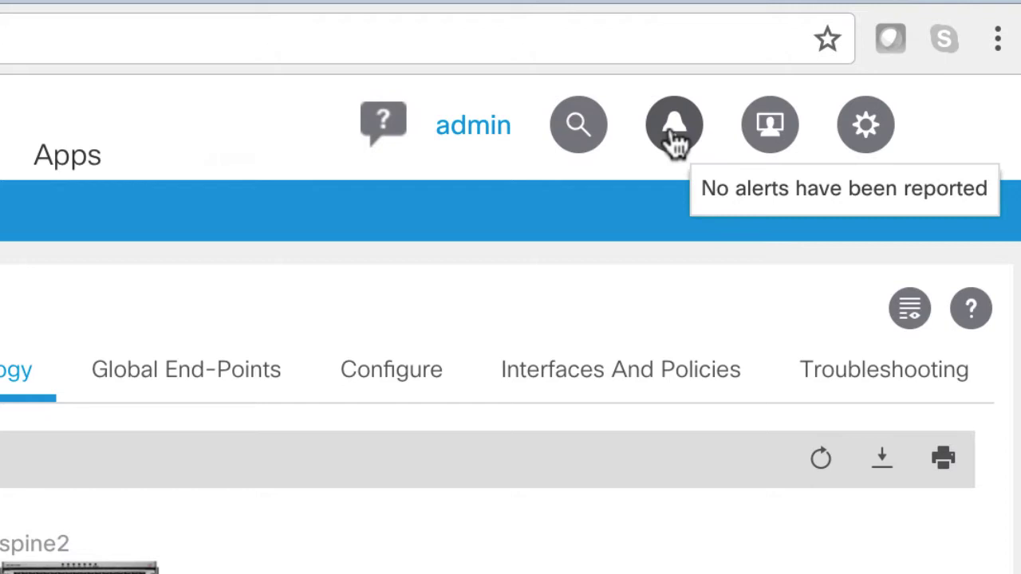
- Check the user and help menus, then view Tenant common's policy: health 100, zero faults
left_click(771, 136)
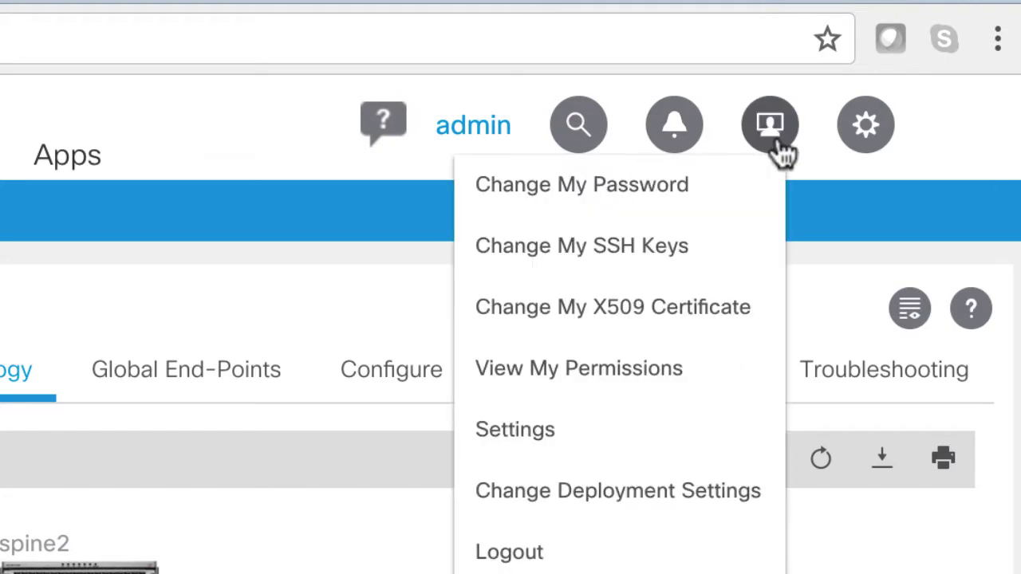
left_click(868, 132)
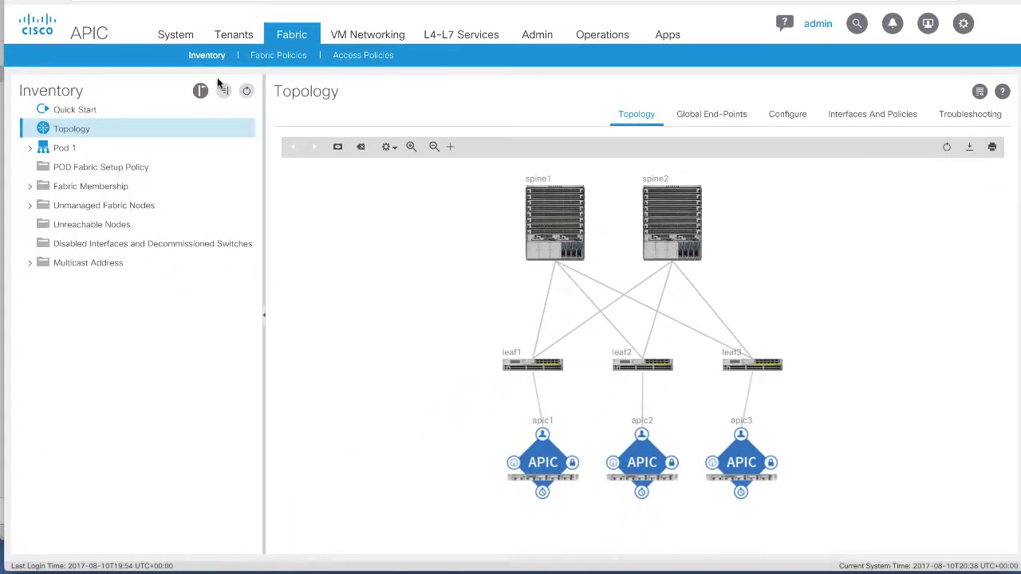
left_click(234, 35)
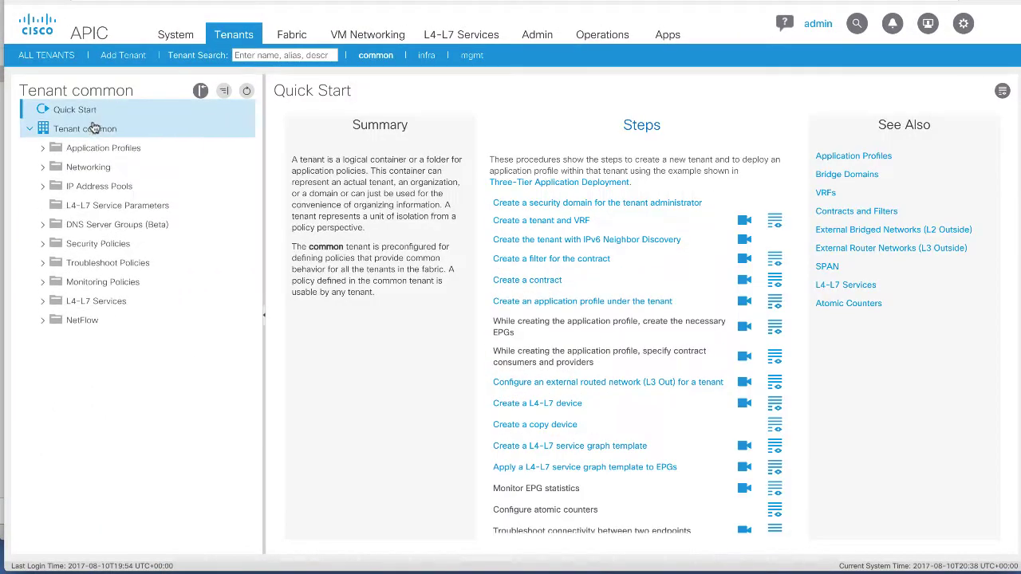
left_click(94, 130)
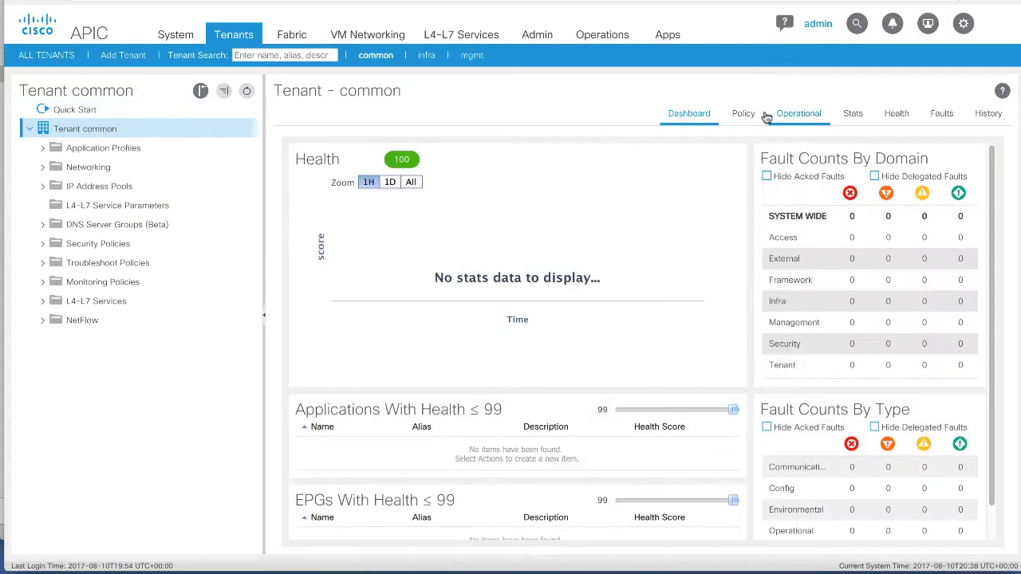
left_click(744, 113)
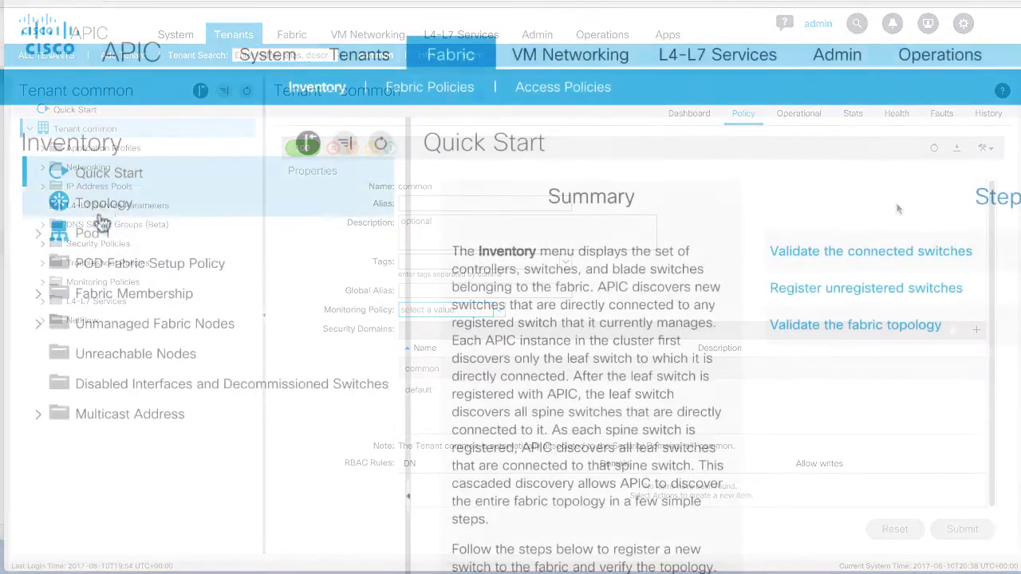
- Inspect Pod 1's switches, then the BD exception, BGP route reflector and 9000-byte MTU policies
left_click(86, 240)
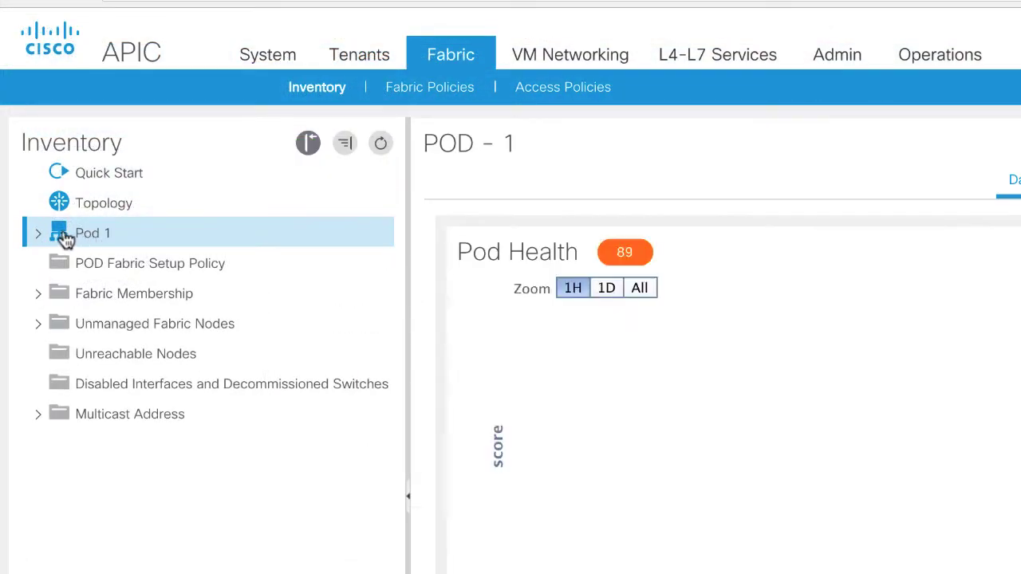
left_click(41, 235)
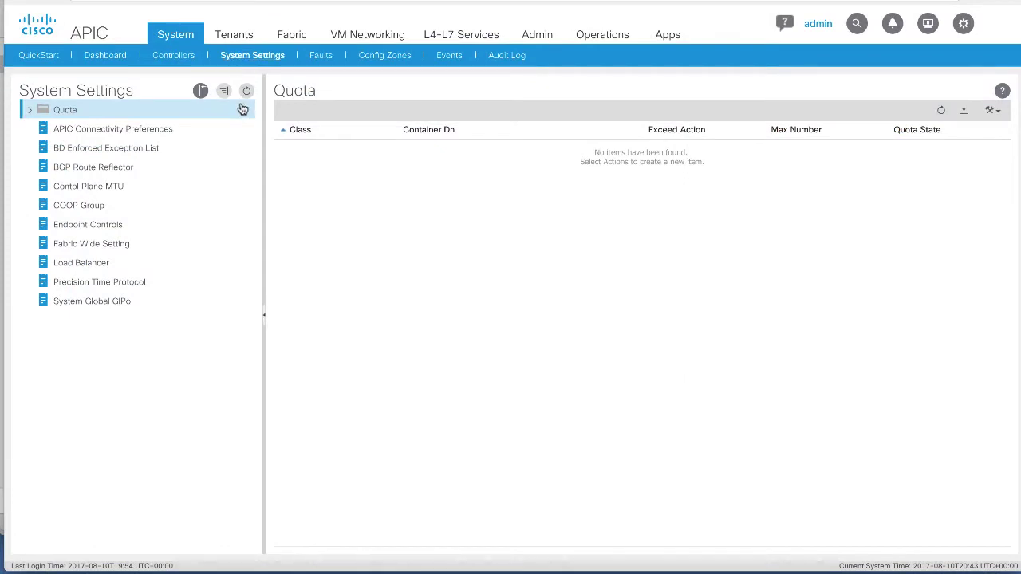
left_click(72, 147)
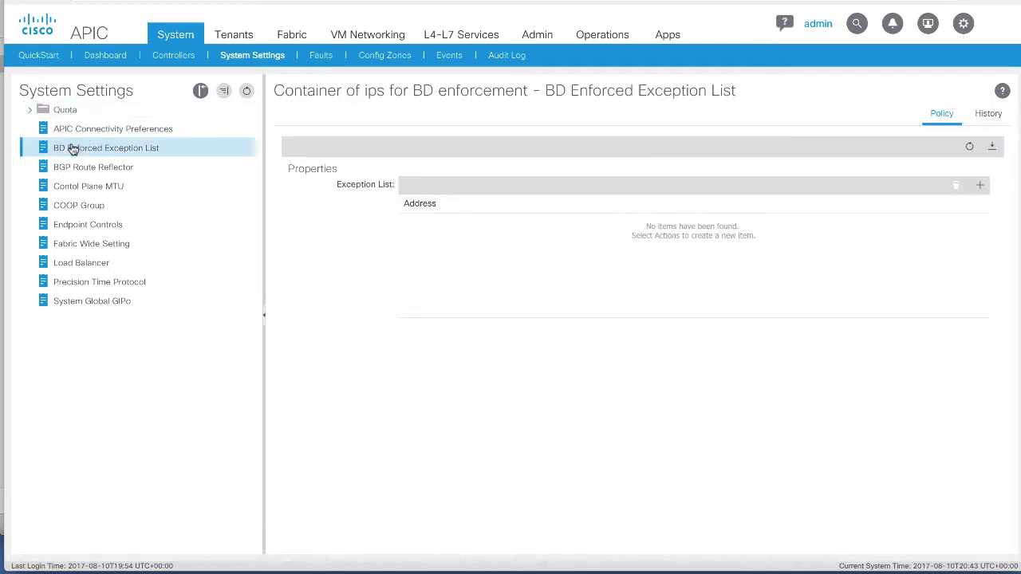
left_click(71, 167)
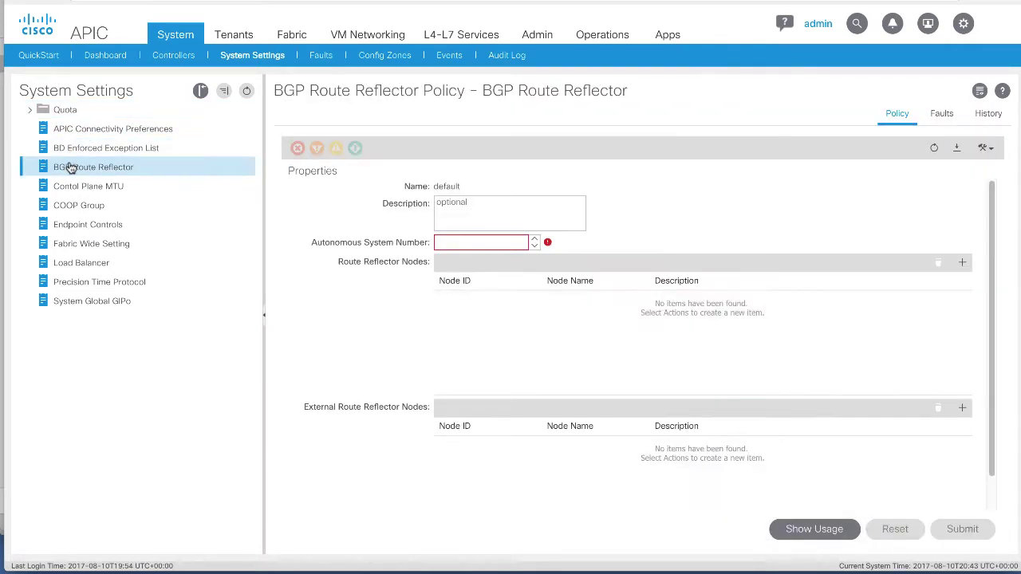
left_click(74, 188)
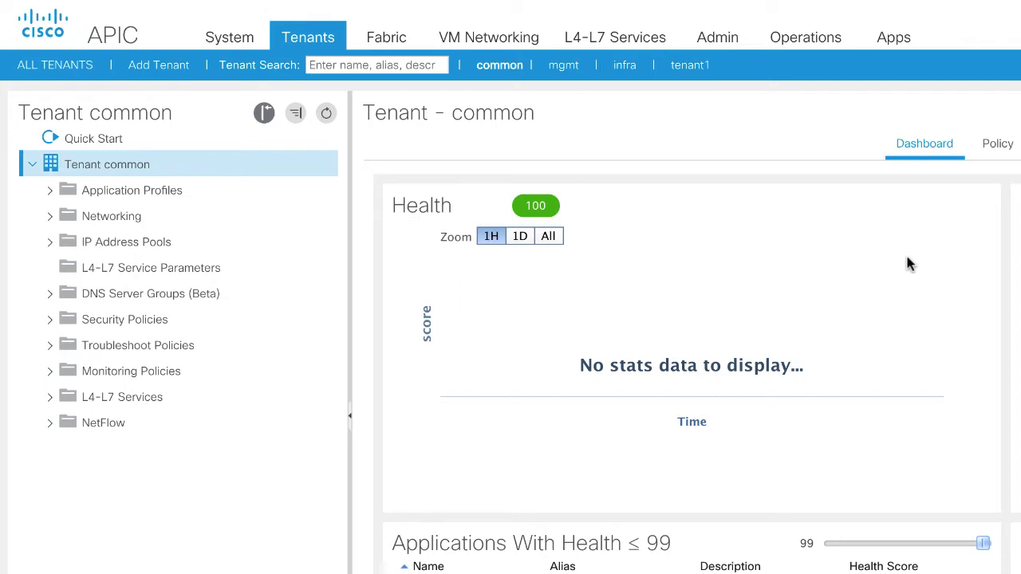
- Generate a shareable link for Tenant common from its right-click menu
right_click(130, 166)
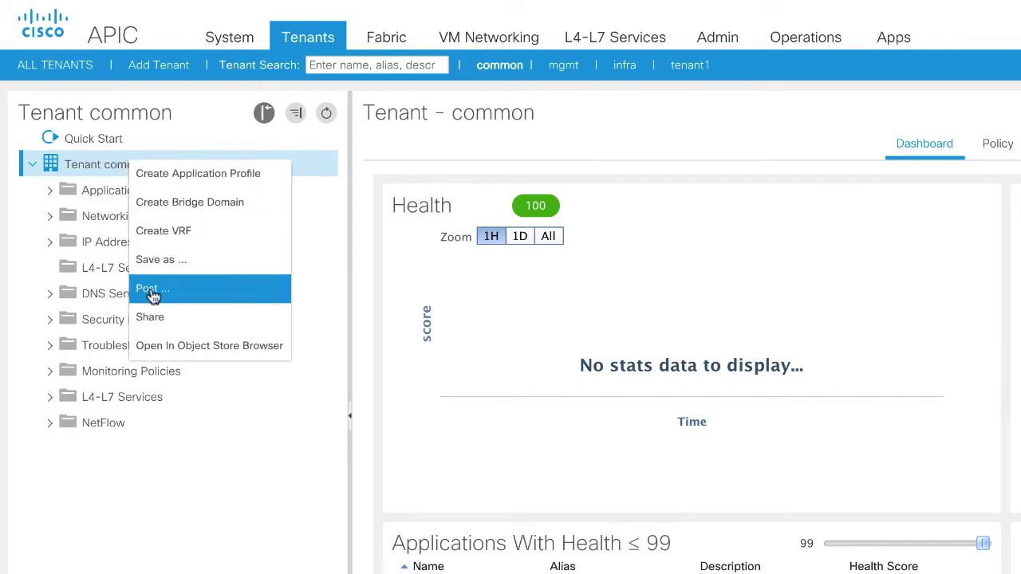
left_click(151, 318)
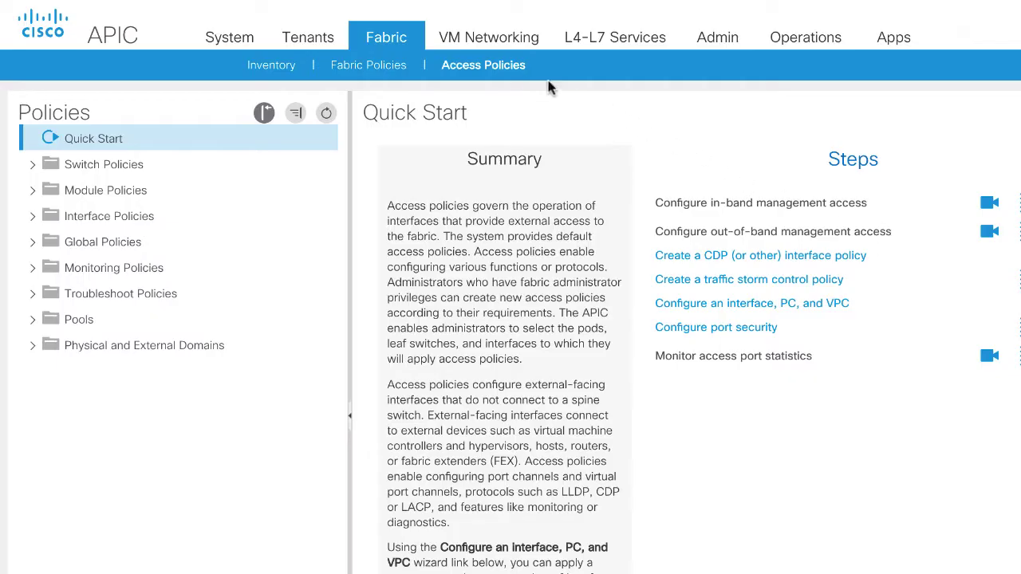
- Clone the LeafAccPortPolGrp leaf policy group under the name LeafPolGrpClone
left_click(32, 216)
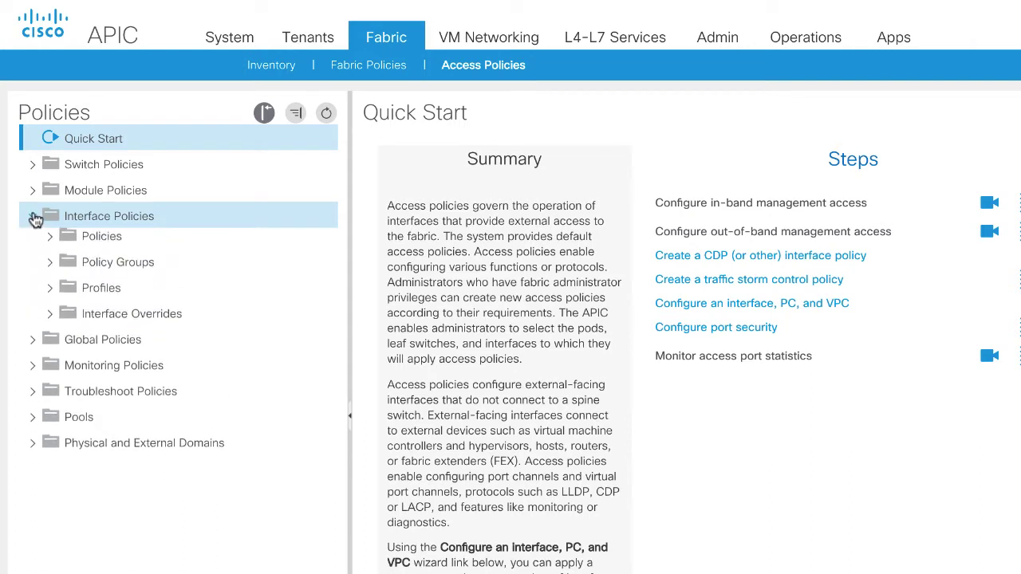
left_click(50, 268)
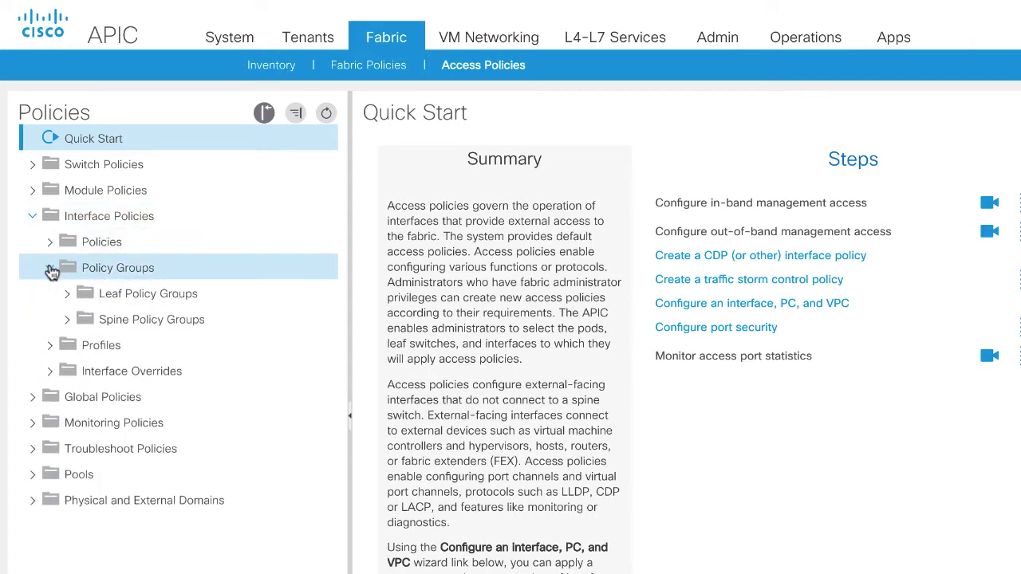
left_click(67, 293)
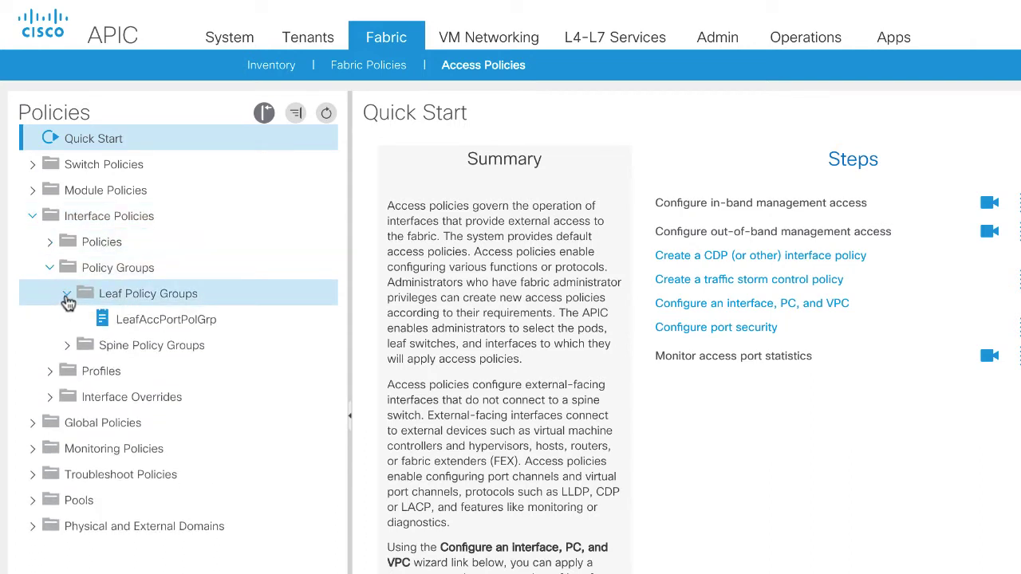
right_click(134, 327)
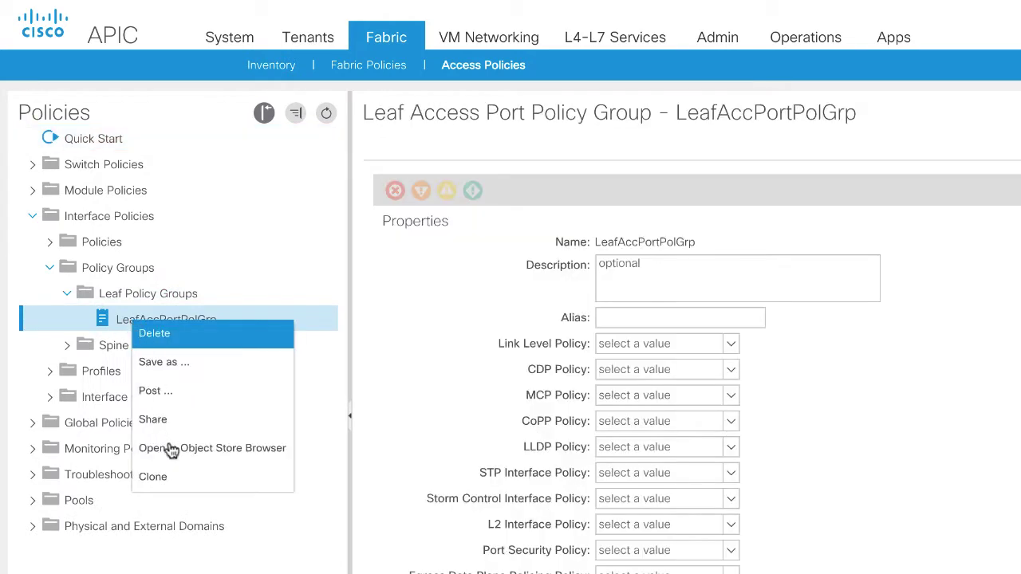
left_click(172, 476)
type("Leaf")
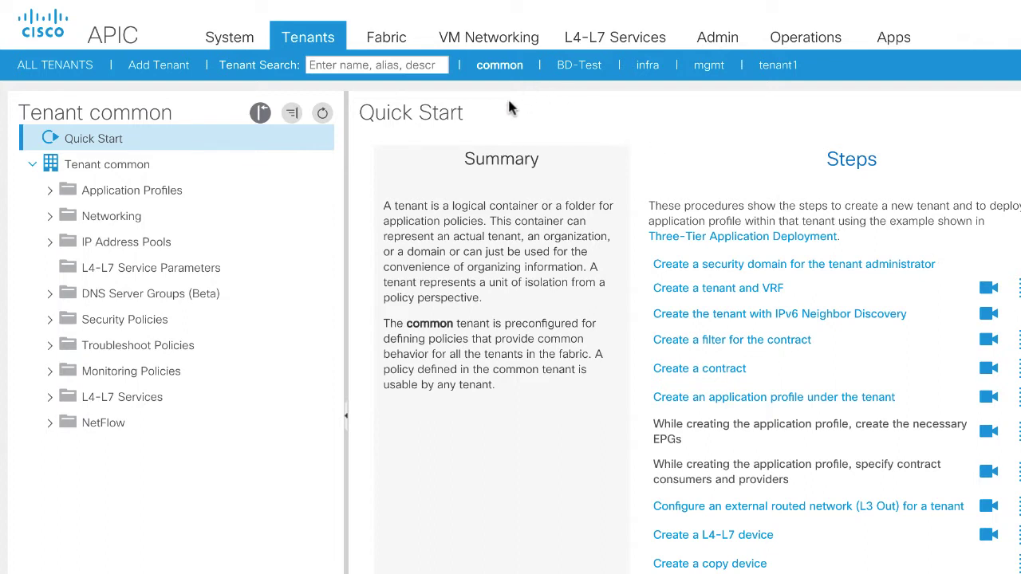
- Show Tenant common's context actions, such as creating application profiles, bridge domains and VRFs
right_click(123, 172)
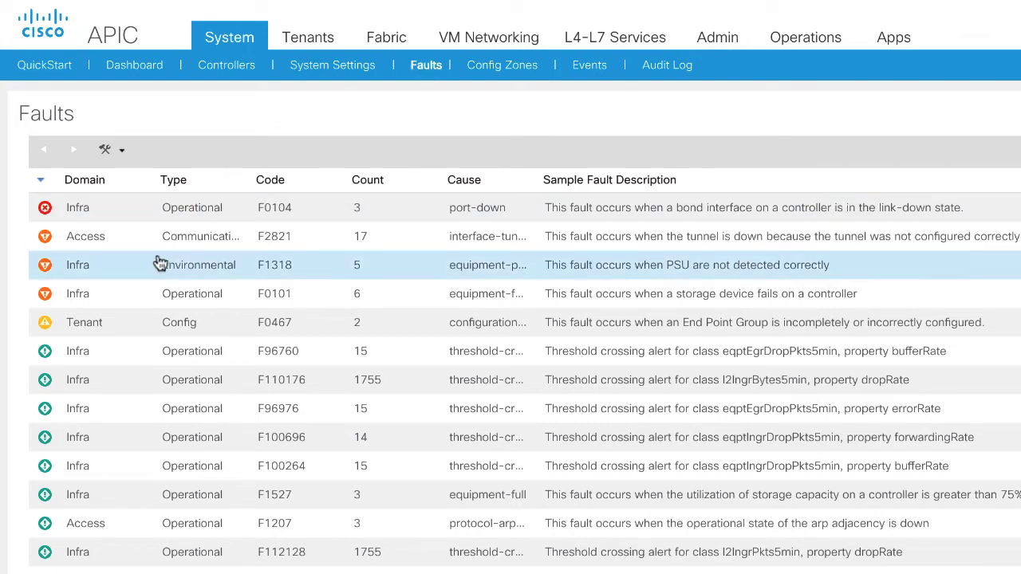
- Open the first F2821 tunnel-down fault instance and its Troubleshooting guidance
double_click(92, 240)
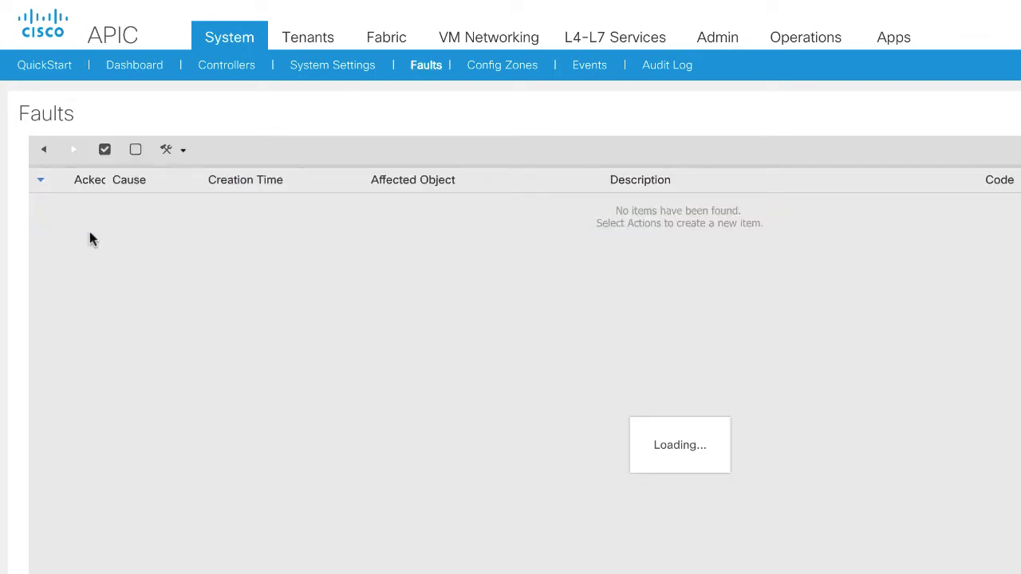
double_click(159, 212)
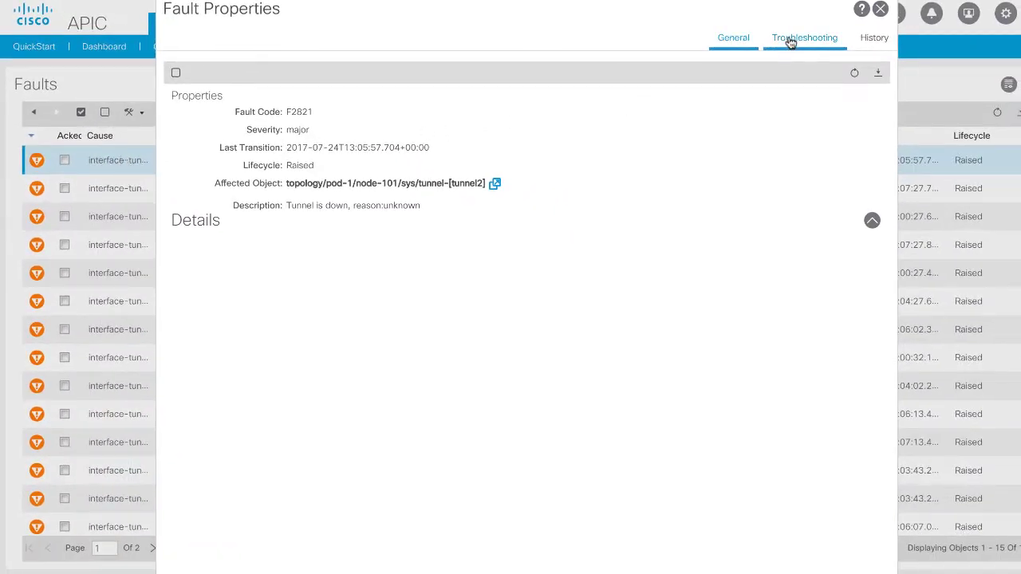
left_click(794, 40)
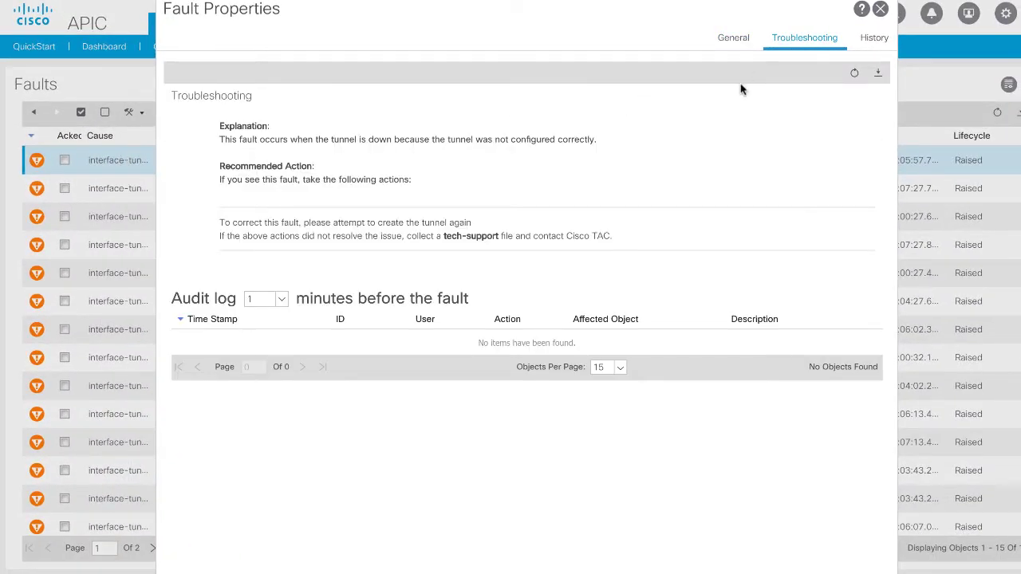
- Set the audit log window to 5 minutes before the fault, then widen it to 10
left_click(283, 300)
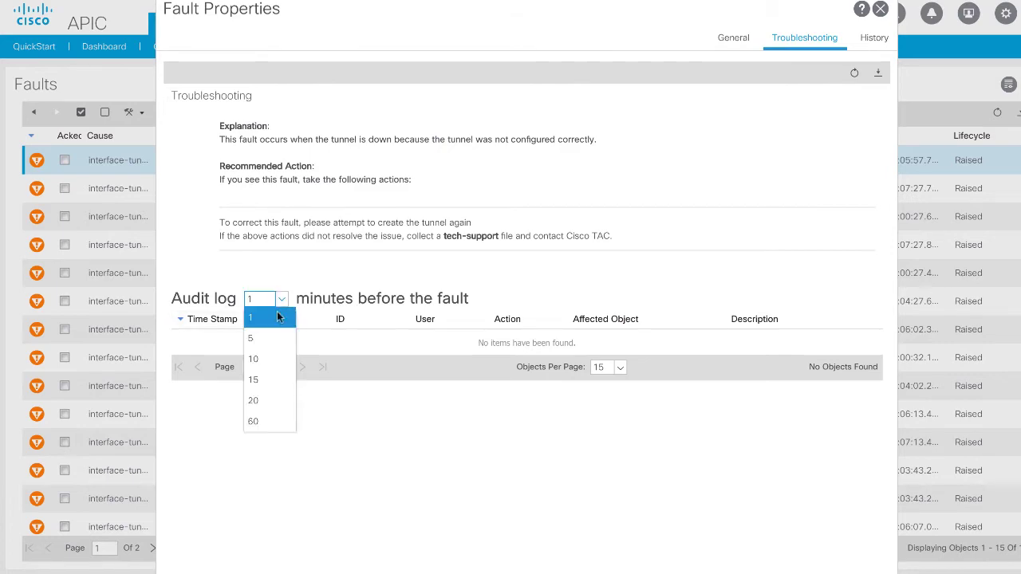
left_click(270, 338)
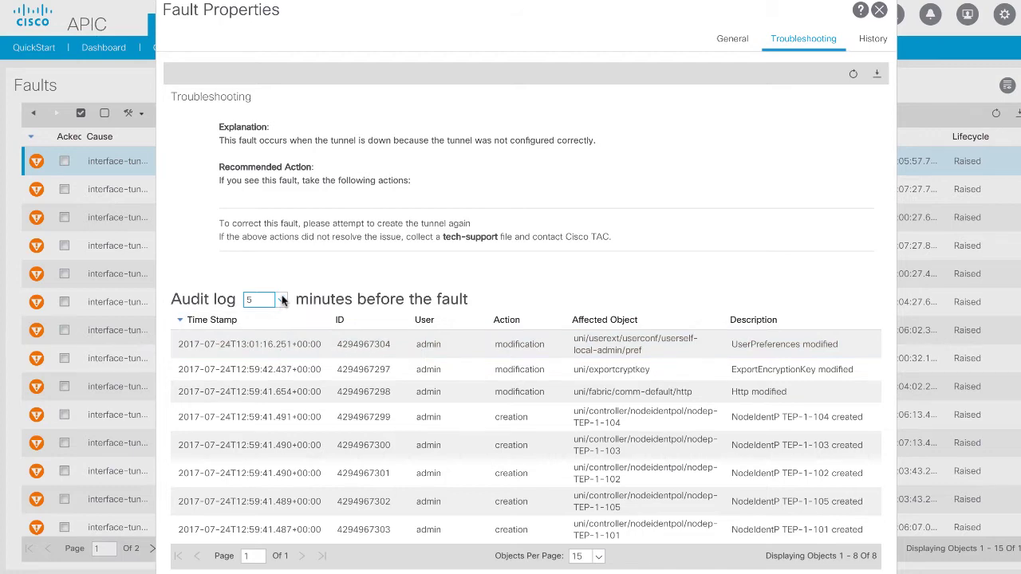
left_click(283, 299)
left_click(272, 353)
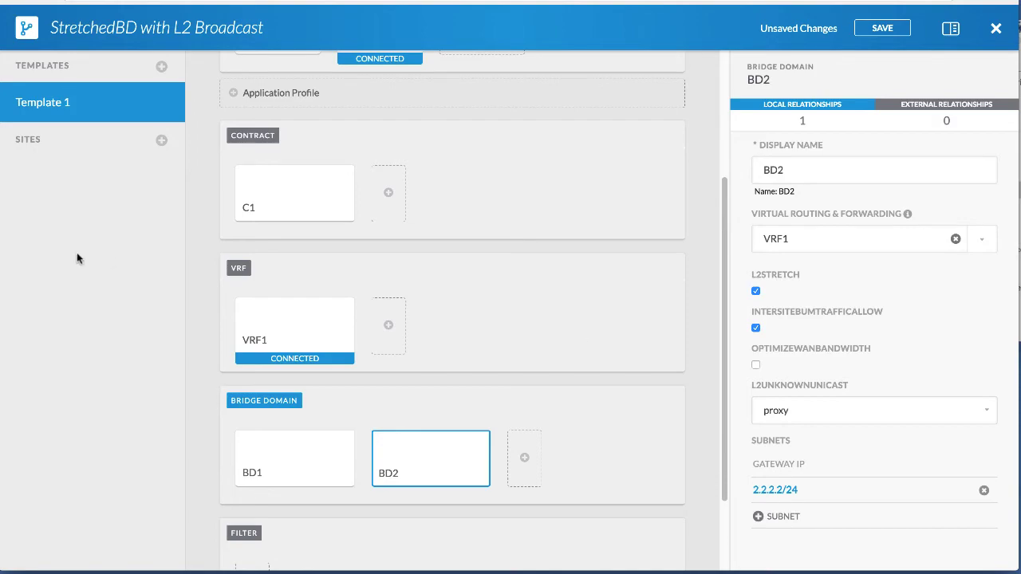
- Add the San Francisco and San Jose sites to the schema with Template 1
left_click(161, 143)
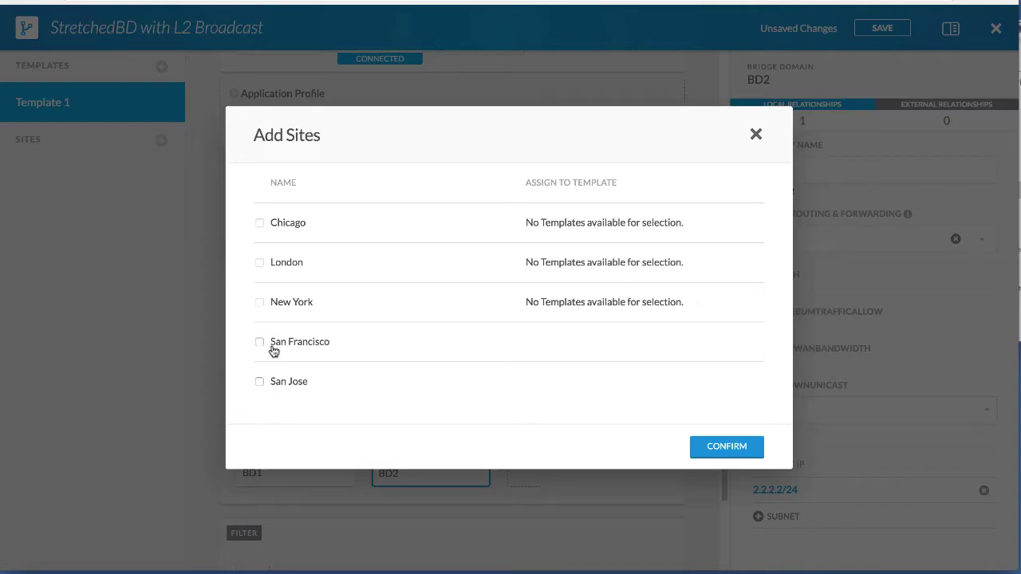
left_click(720, 446)
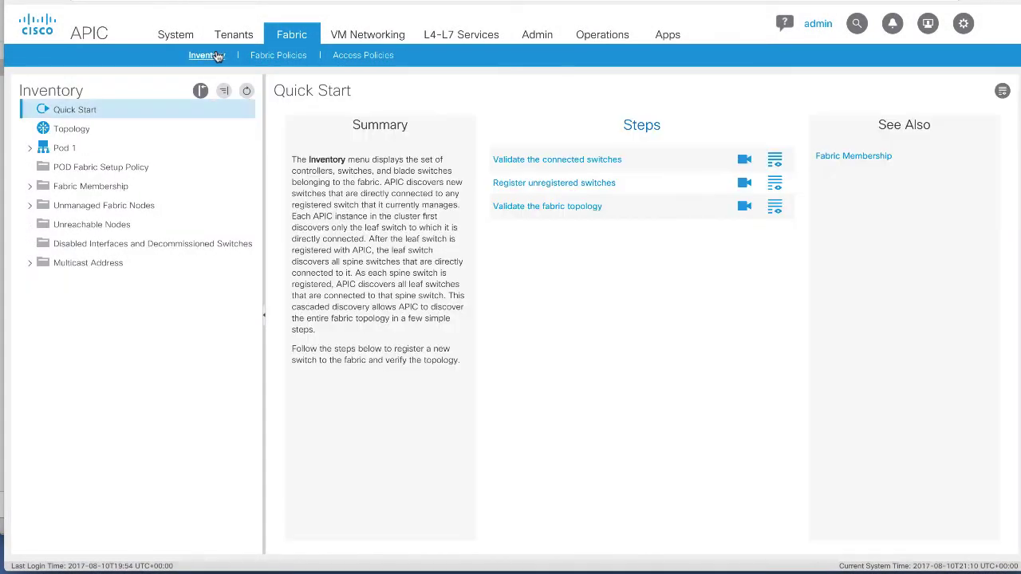
- From Fabric Membership, send leaf1 (TEP-1-101) into Maintenance (GIR) and confirm
left_click(86, 189)
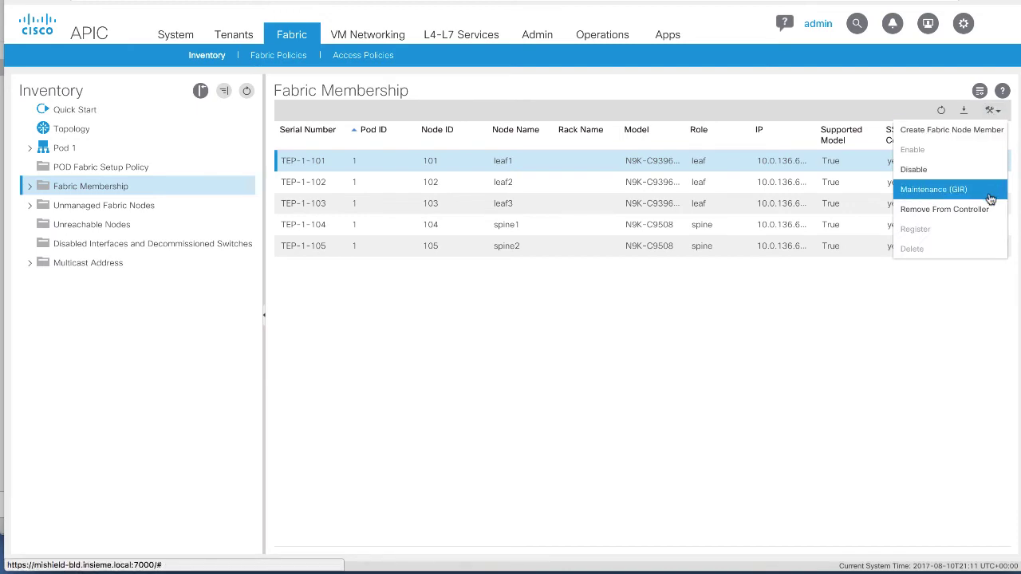
left_click(990, 192)
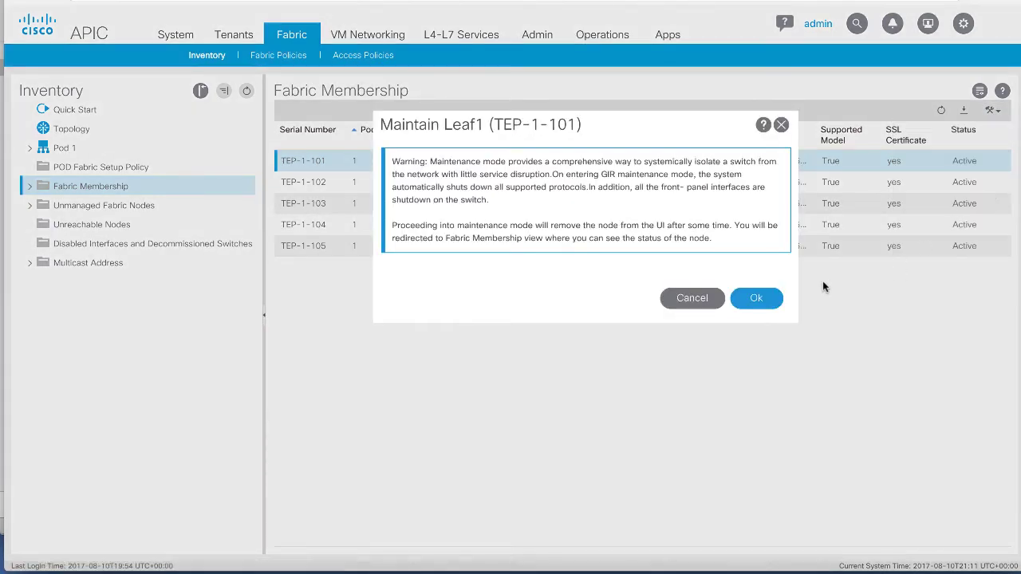
left_click(755, 300)
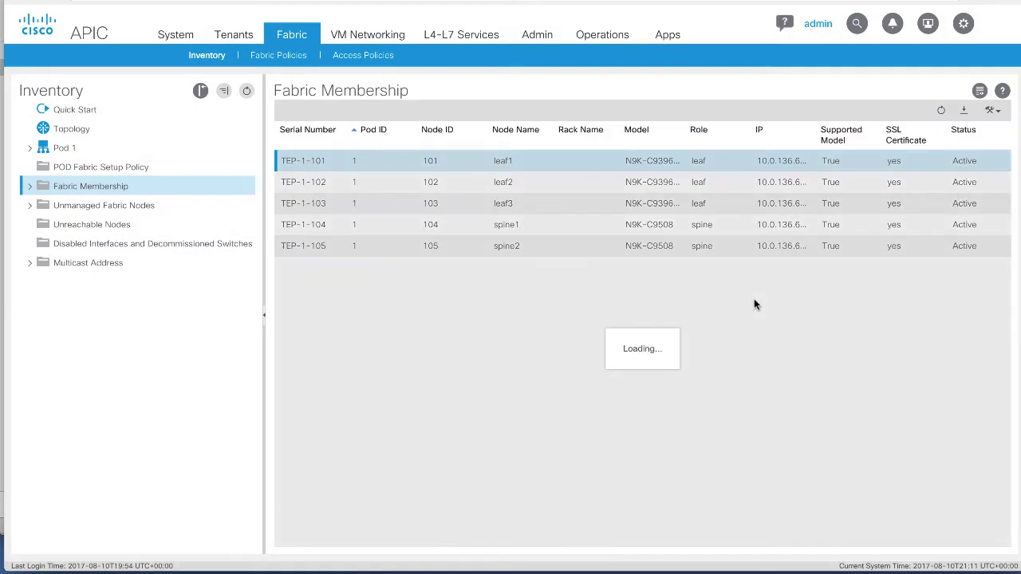